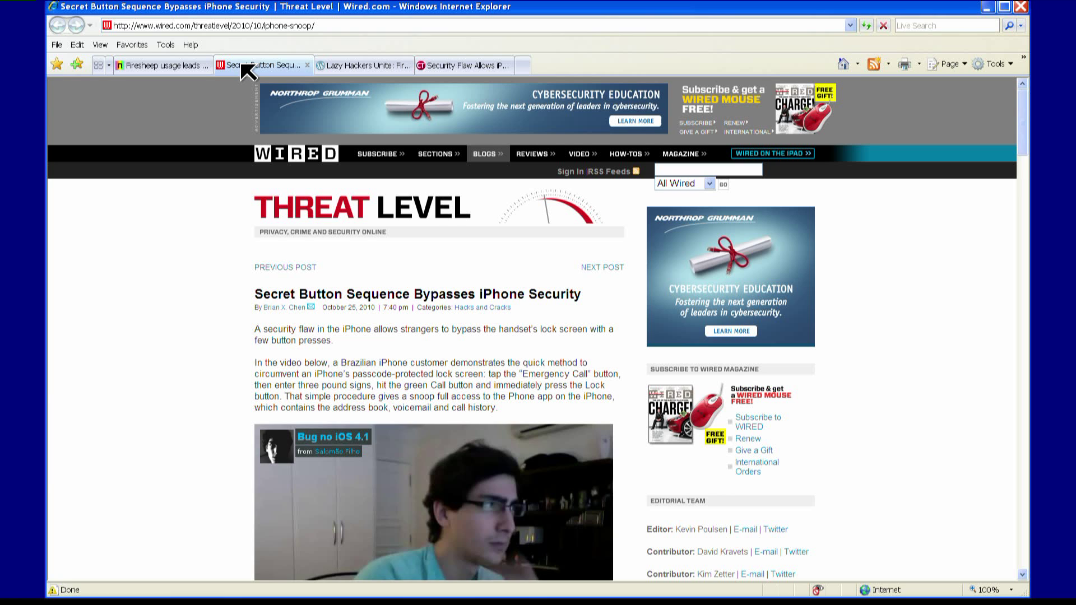
Step: Switch to the 'Lazy Hackers Unite' tab showing TechCrunch's Firesheep 104,000-downloads article
click(373, 66)
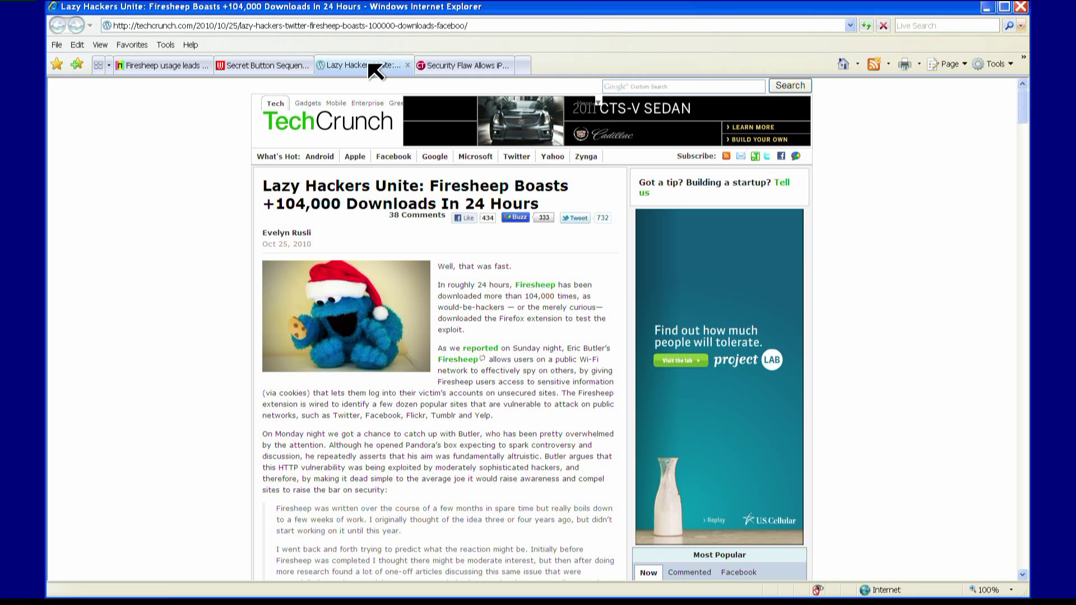